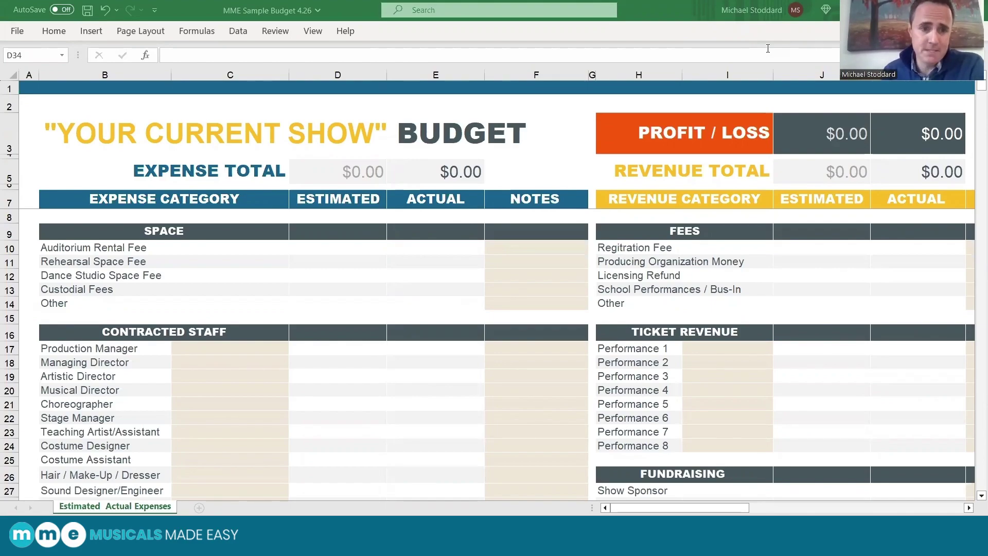
Enter a 12,000 estimate for the Auditorium Rental Fee in D10.
{"action": "scroll", "coordinate": [340, 407], "scroll_direction": "down", "scroll_amount": 6}
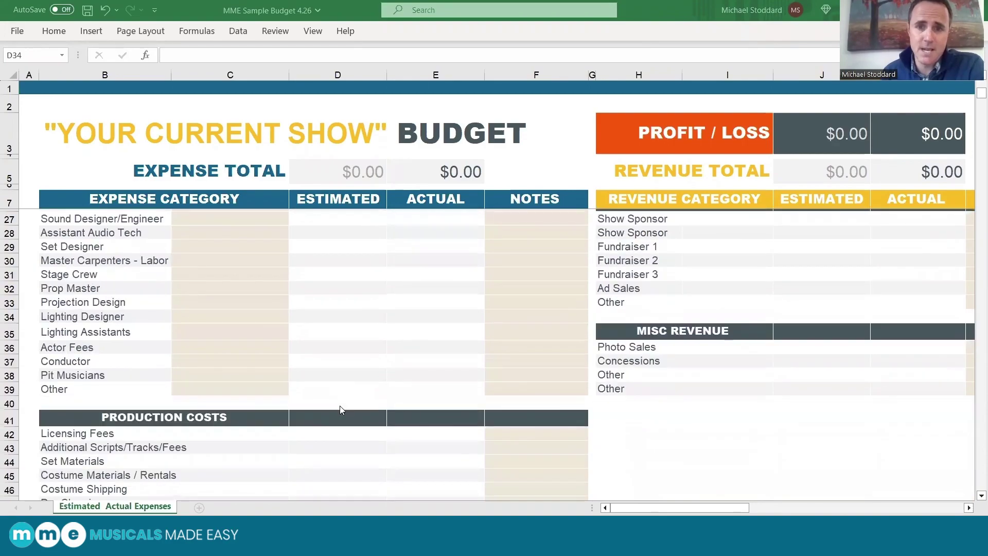
{"action": "scroll", "coordinate": [339, 411], "scroll_direction": "up", "scroll_amount": 2}
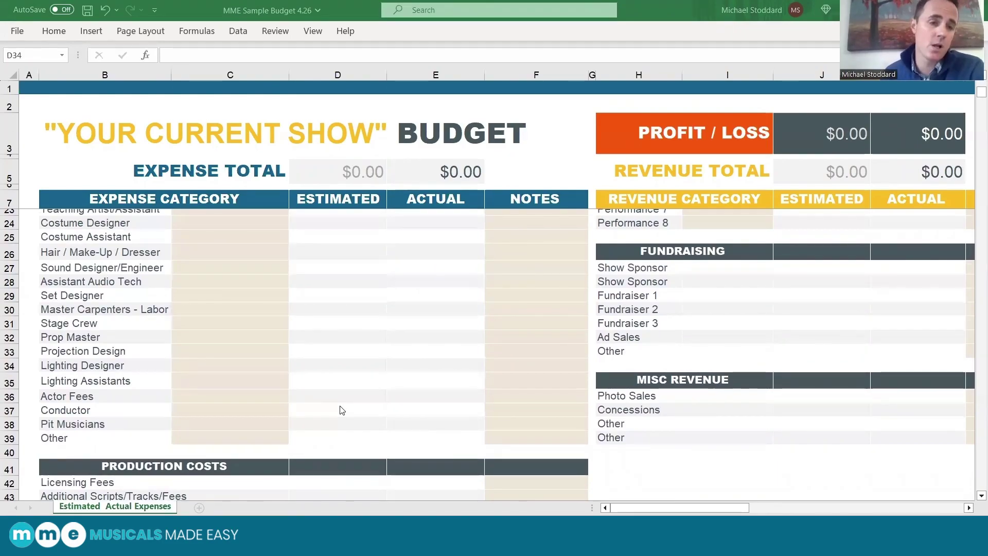
{"action": "scroll", "coordinate": [237, 422], "scroll_direction": "up", "scroll_amount": 3}
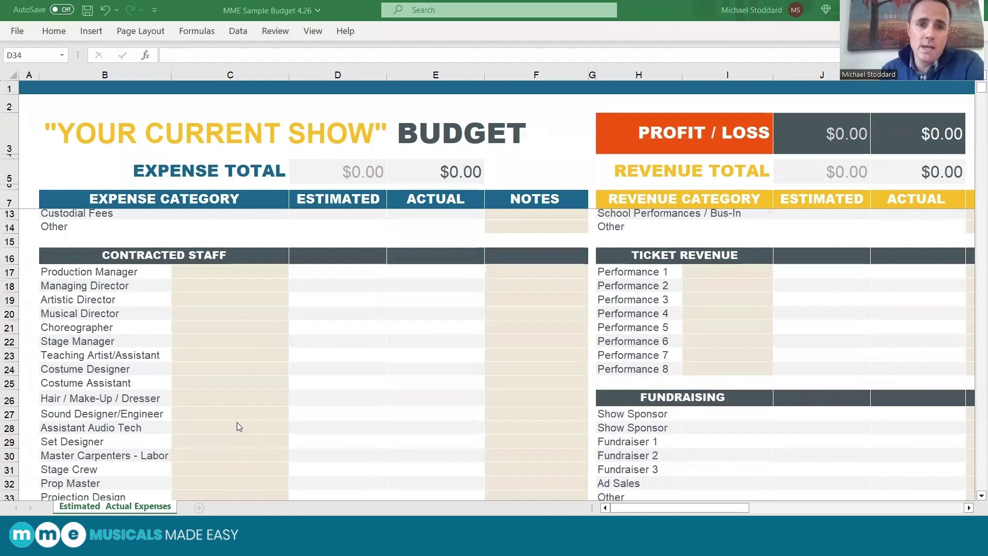
{"action": "scroll", "coordinate": [238, 427], "scroll_direction": "down", "scroll_amount": 1}
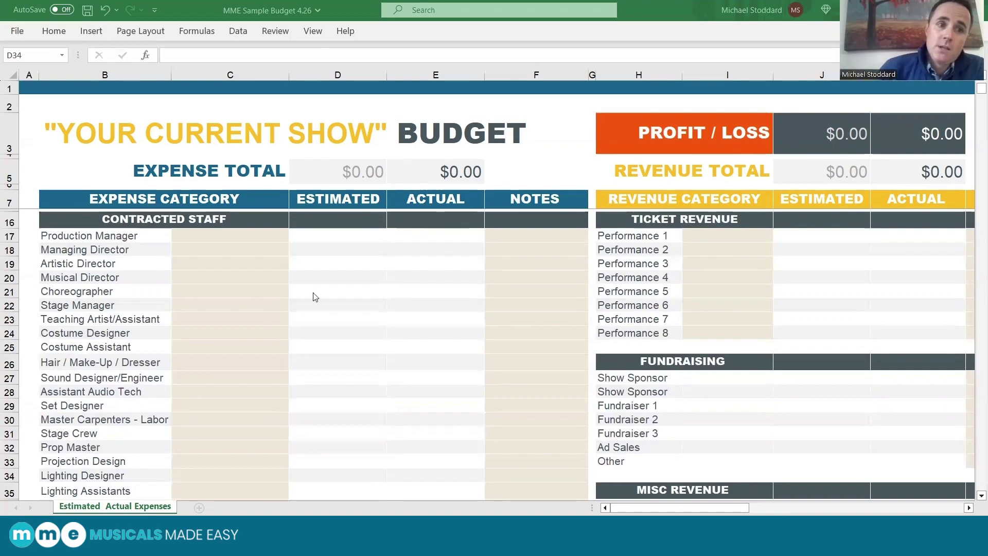
{"action": "scroll", "coordinate": [315, 294], "scroll_direction": "up", "scroll_amount": 3}
{"action": "scroll", "coordinate": [316, 295], "scroll_direction": "down", "scroll_amount": 1}
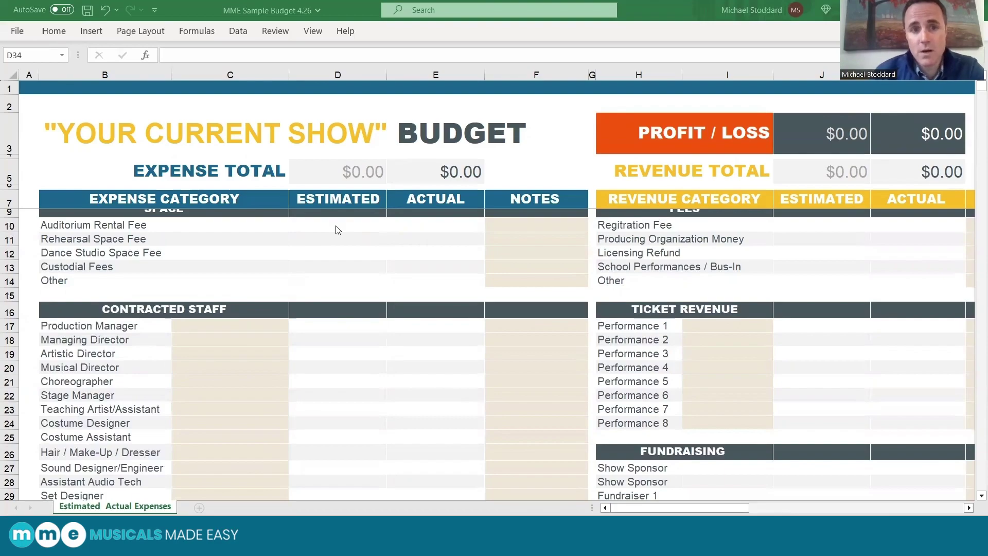
{"action": "scroll", "coordinate": [338, 230], "scroll_direction": "down", "scroll_amount": 2}
{"action": "scroll", "coordinate": [336, 241], "scroll_direction": "up", "scroll_amount": 3}
{"action": "left_click", "coordinate": [335, 249]}
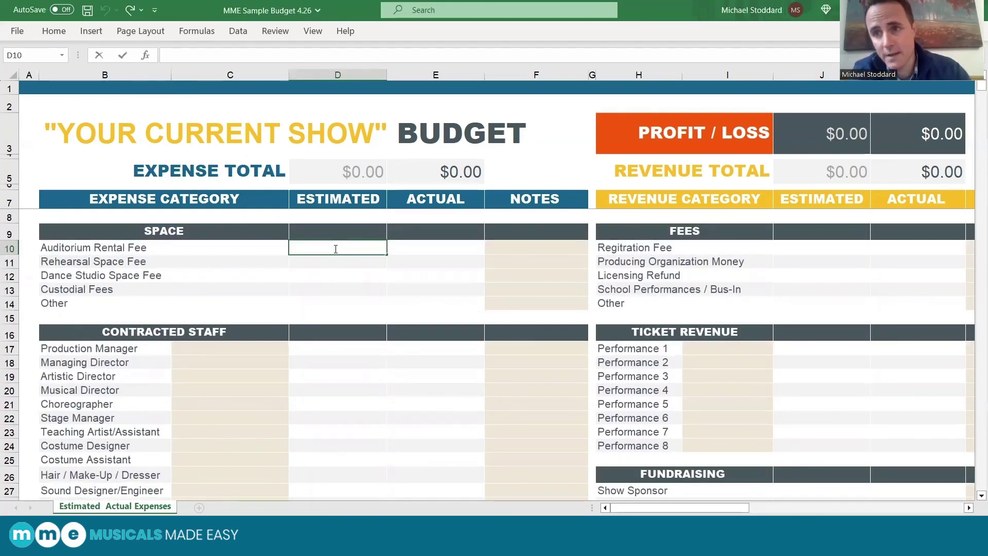
{"action": "type", "text": "12,000"}
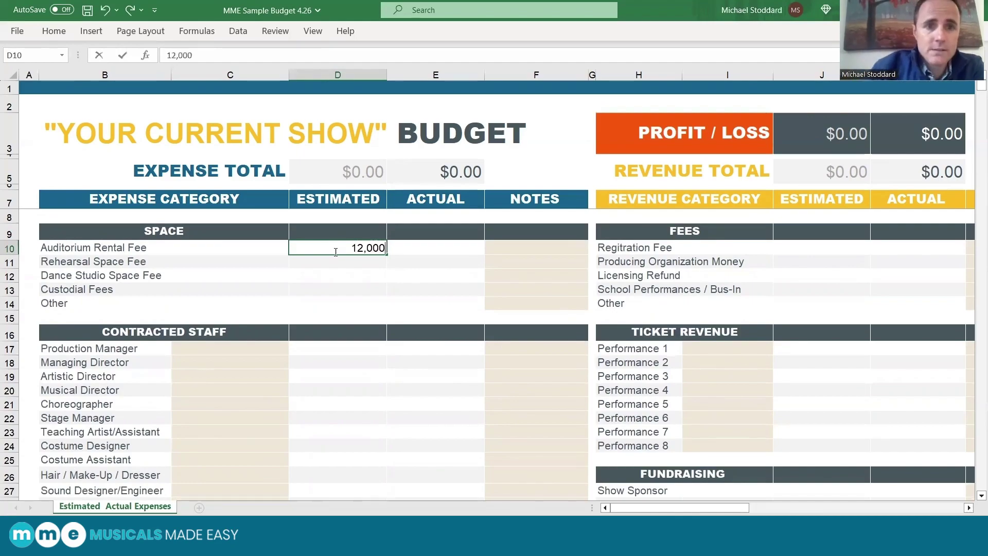
{"action": "left_click", "coordinate": [334, 286]}
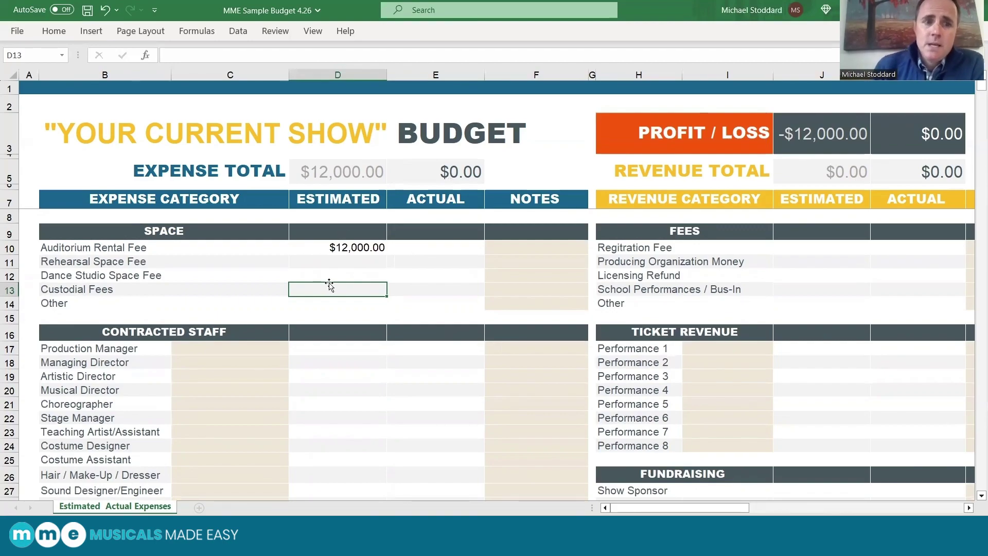
Enter 1,500 as both the estimated and actual Choreographer amounts in D21 and E21.
{"action": "scroll", "coordinate": [325, 366], "scroll_direction": "down", "scroll_amount": 1}
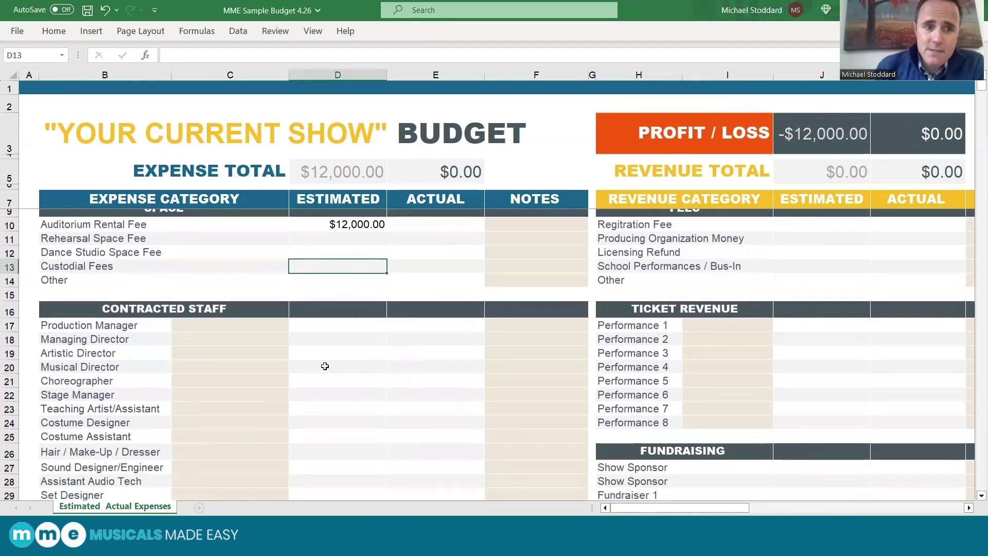
{"action": "scroll", "coordinate": [362, 392], "scroll_direction": "down", "scroll_amount": 1}
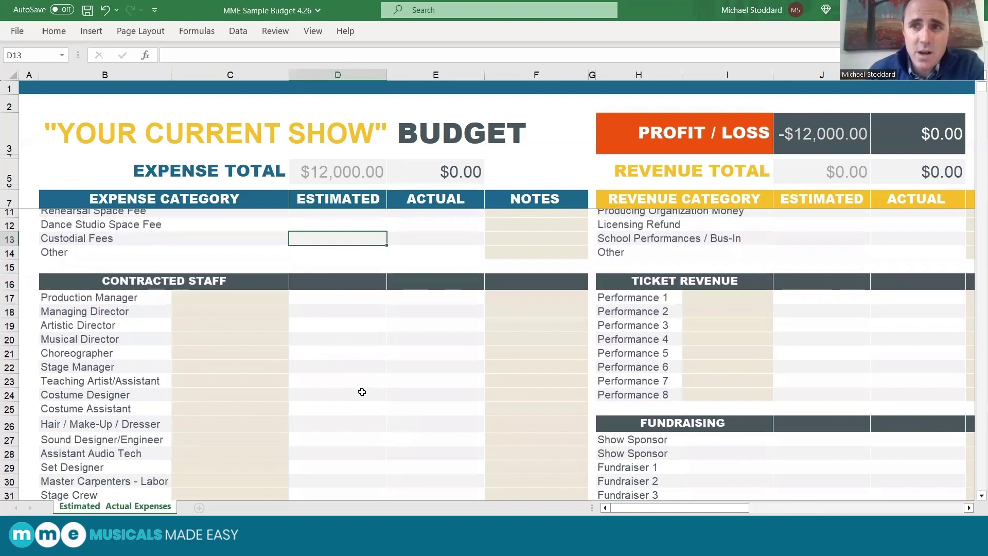
{"action": "left_click", "coordinate": [326, 353]}
{"action": "type", "text": "1,5"}
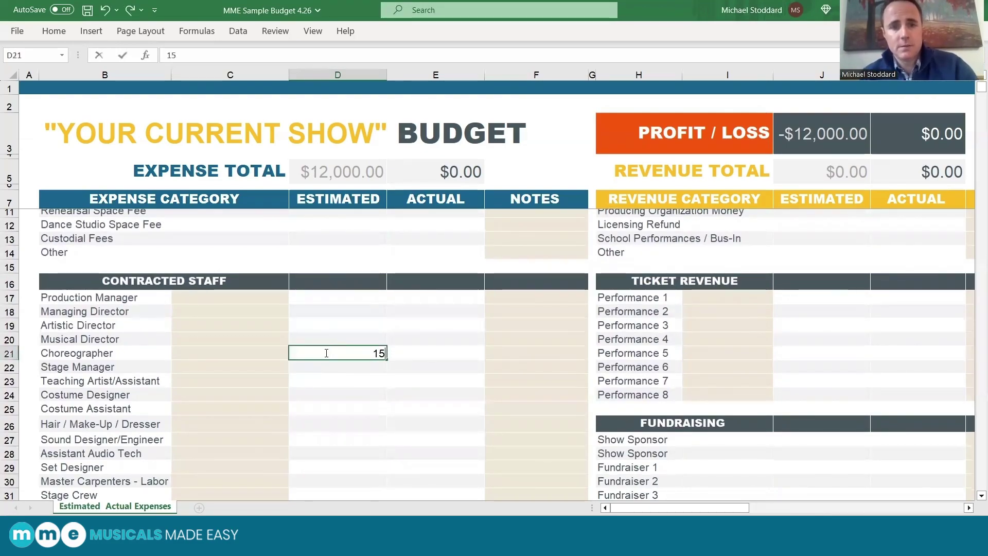
{"action": "type", "text": "00"}
{"action": "left_click", "coordinate": [346, 369]}
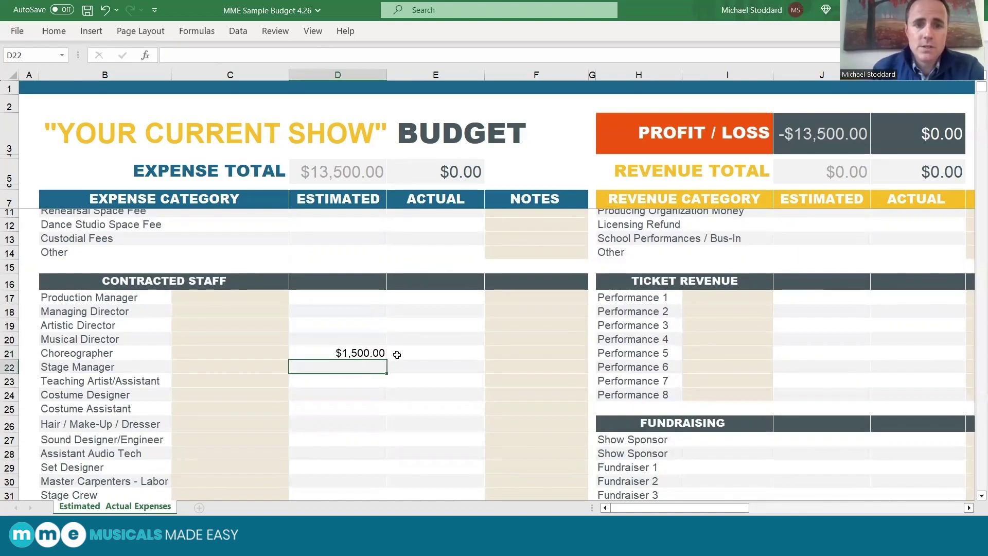
{"action": "double_click", "coordinate": [426, 353]}
{"action": "type", "text": "1500"}
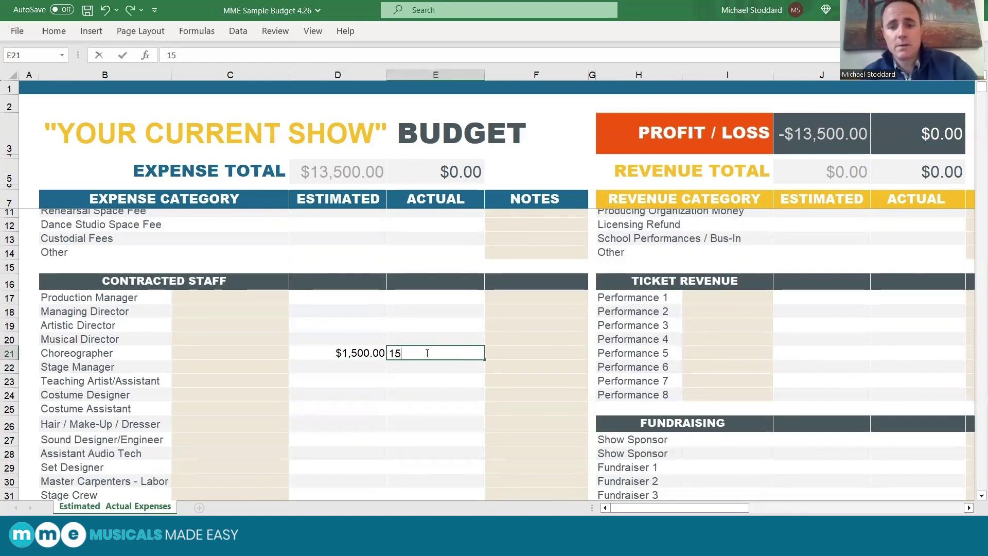
{"action": "left_click", "coordinate": [347, 398]}
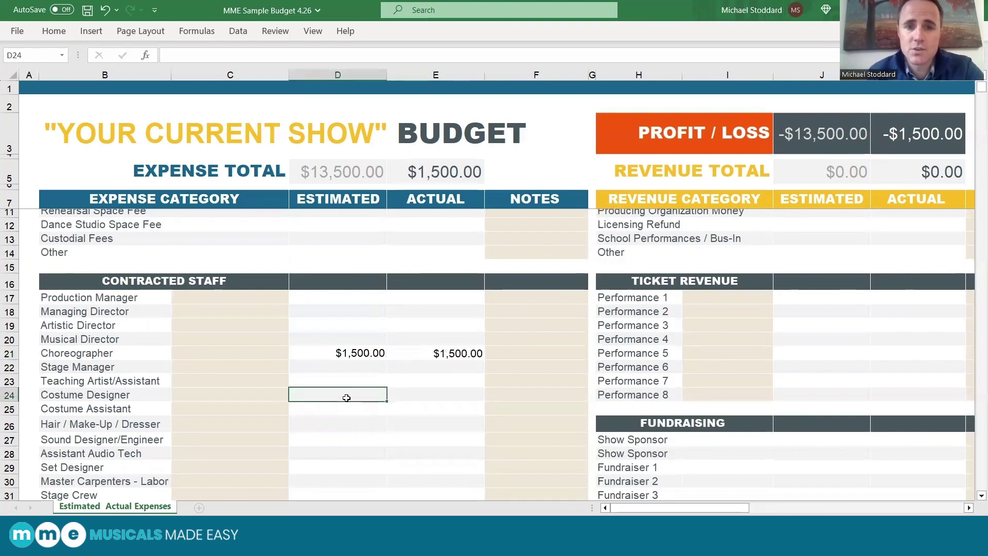
{"action": "scroll", "coordinate": [347, 417], "scroll_direction": "down", "scroll_amount": 3}
Enter a 4,500 Licensing Fees estimate in D42 under Production Costs.
{"action": "scroll", "coordinate": [348, 419], "scroll_direction": "down", "scroll_amount": 2}
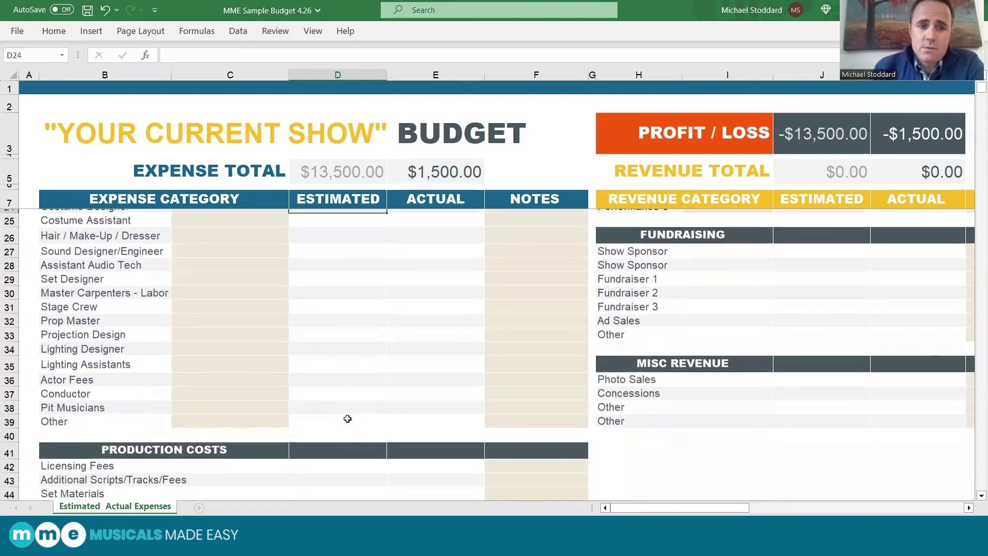
{"action": "left_click", "coordinate": [338, 456]}
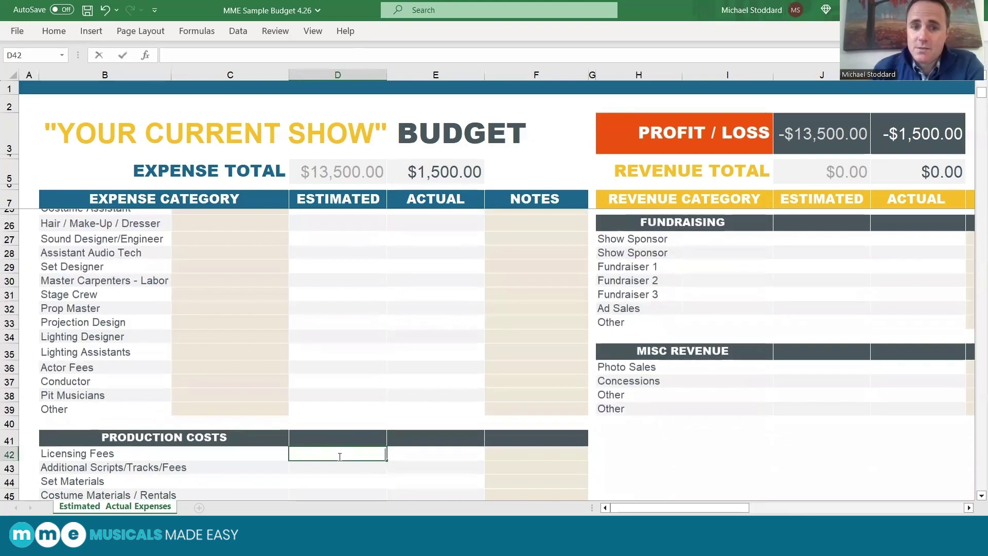
{"action": "type", "text": "4,500"}
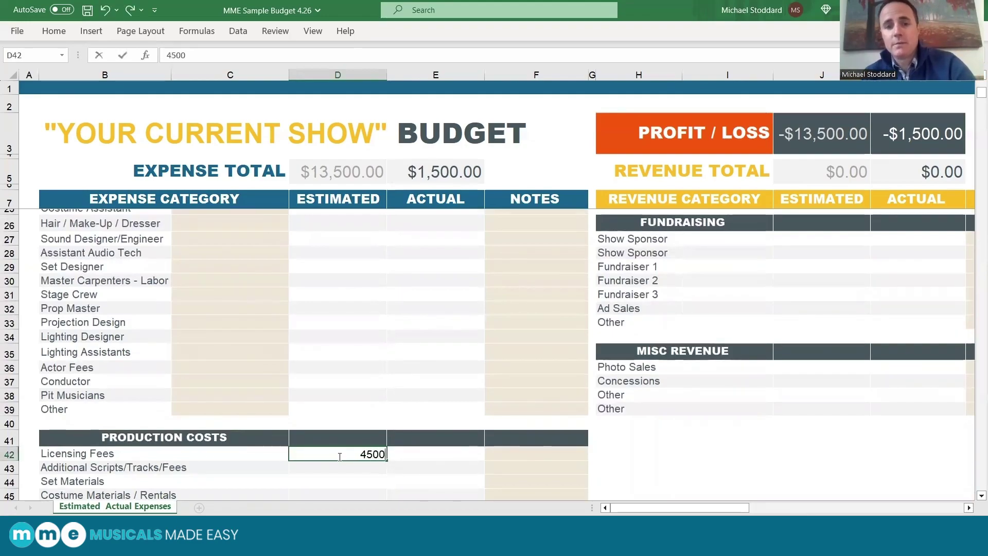
{"action": "left_click", "coordinate": [426, 460]}
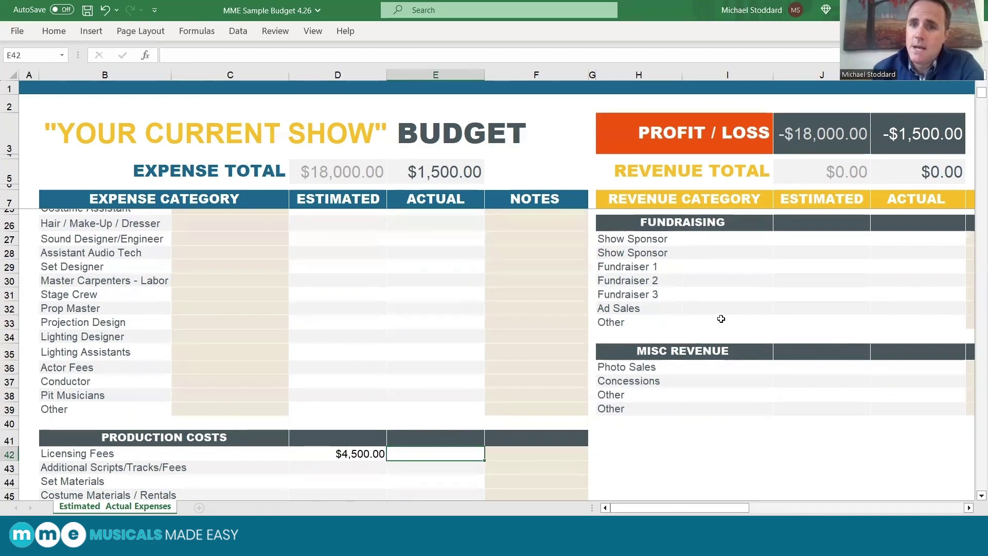
{"action": "scroll", "coordinate": [721, 319], "scroll_direction": "up", "scroll_amount": 4}
{"action": "scroll", "coordinate": [722, 318], "scroll_direction": "up", "scroll_amount": 3}
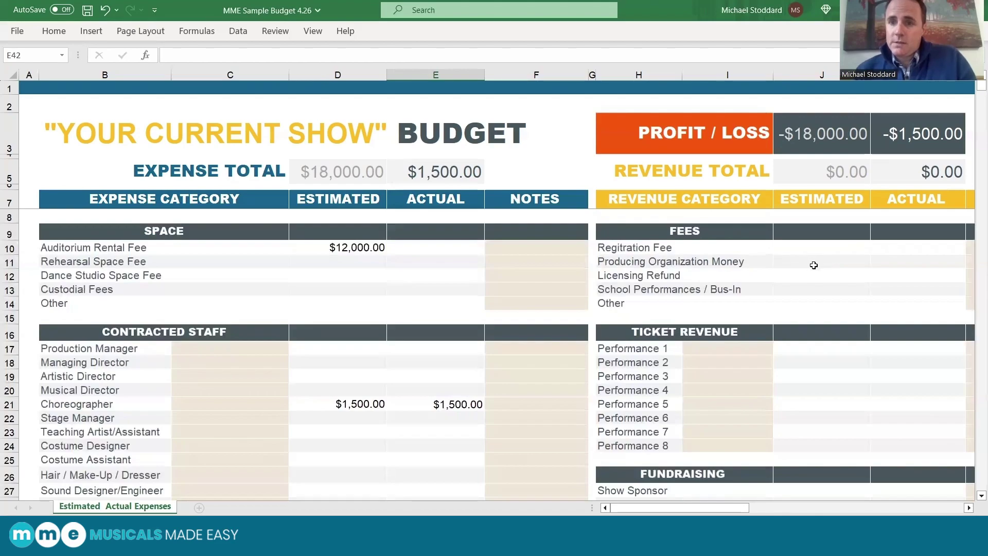
Enter 5000 as both estimated and actual Producing Organization Money in J11 and K11.
{"action": "left_click", "coordinate": [813, 265]}
{"action": "type", "text": "5000"}
{"action": "left_click", "coordinate": [816, 279]}
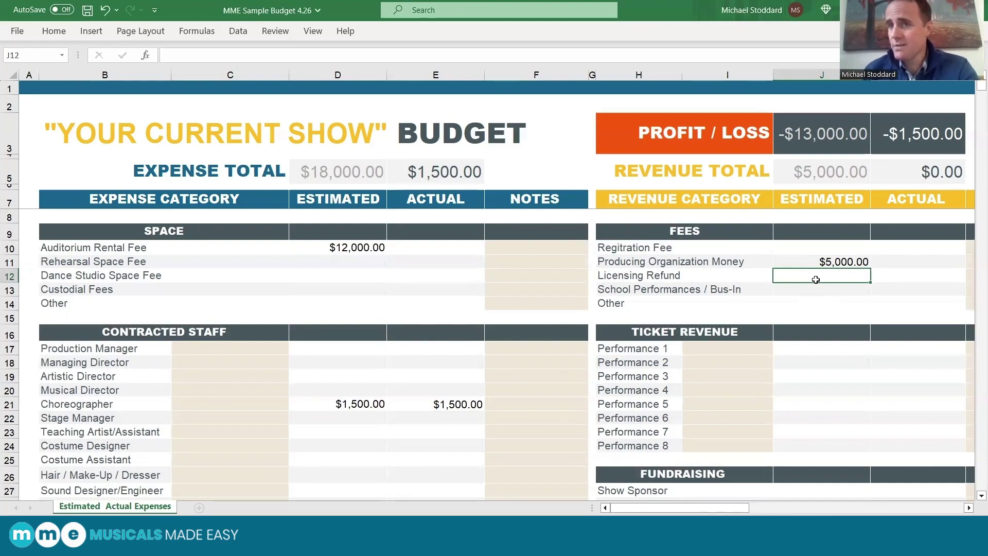
{"action": "double_click", "coordinate": [907, 264]}
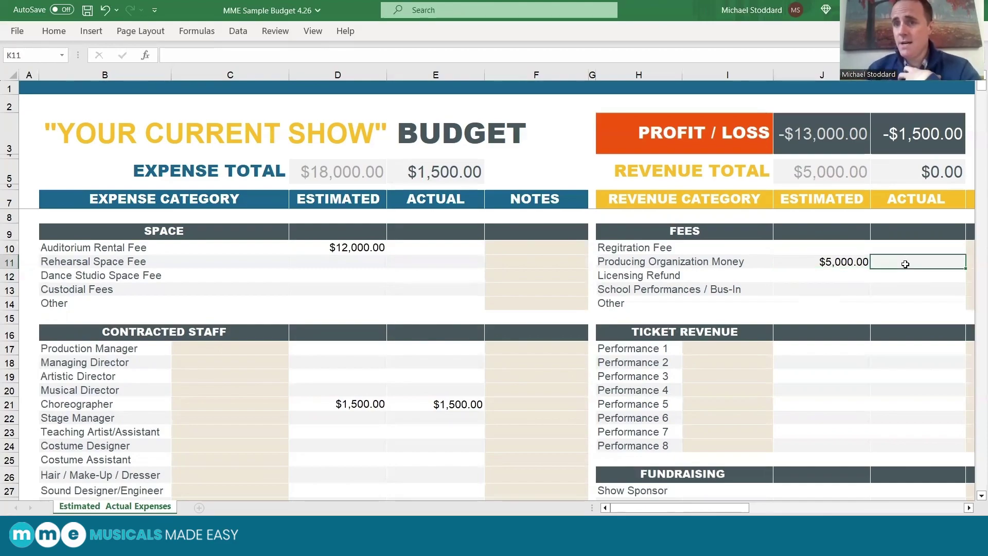
{"action": "type", "text": "5000"}
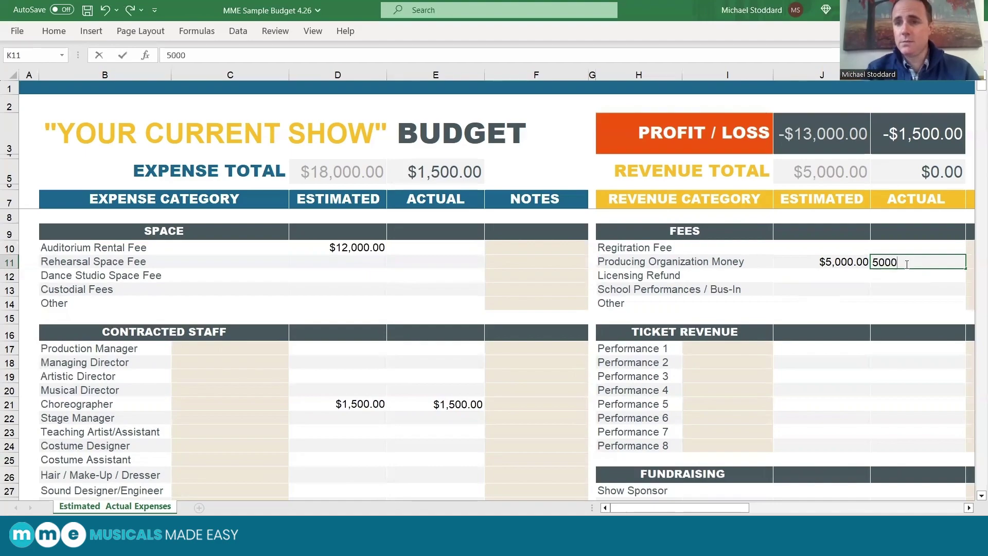
{"action": "left_click", "coordinate": [850, 291]}
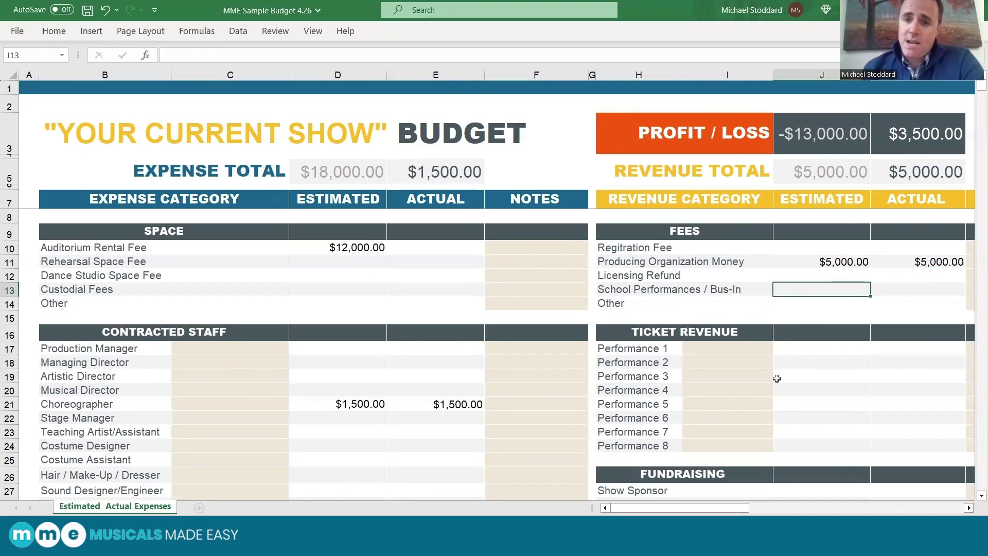
{"action": "scroll", "coordinate": [777, 379], "scroll_direction": "down", "scroll_amount": 1}
{"action": "scroll", "coordinate": [776, 378], "scroll_direction": "down", "scroll_amount": 5}
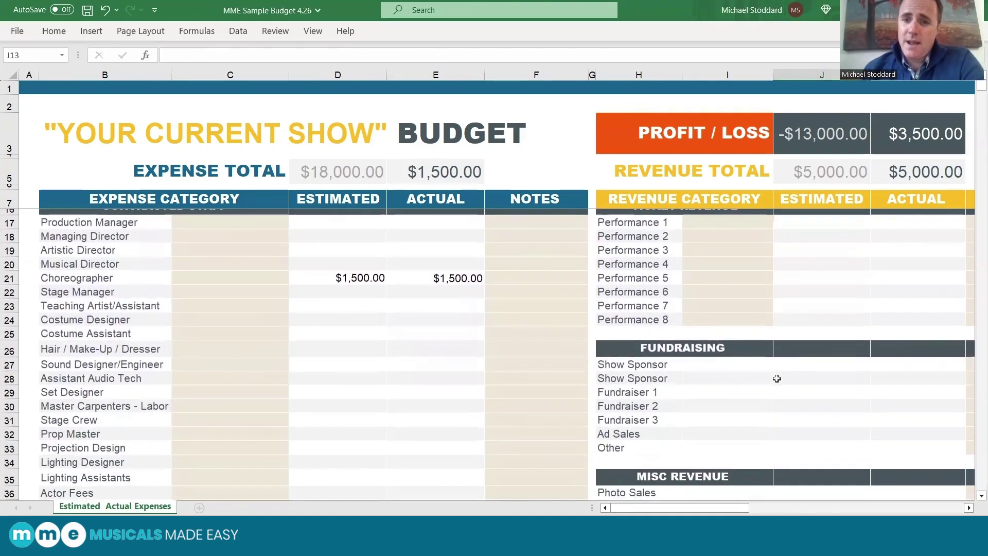
{"action": "scroll", "coordinate": [777, 379], "scroll_direction": "up", "scroll_amount": 6}
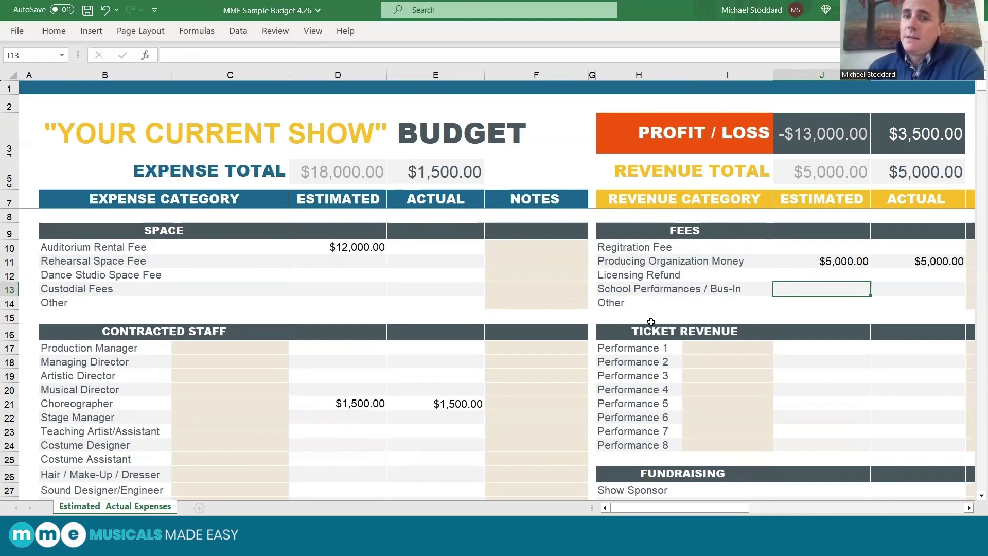
Label Performance 1 'Friday at 8pm' in I17 with a 2,400 estimate in J17.
{"action": "scroll", "coordinate": [647, 393], "scroll_direction": "down", "scroll_amount": 1}
{"action": "scroll", "coordinate": [647, 393], "scroll_direction": "down", "scroll_amount": 4}
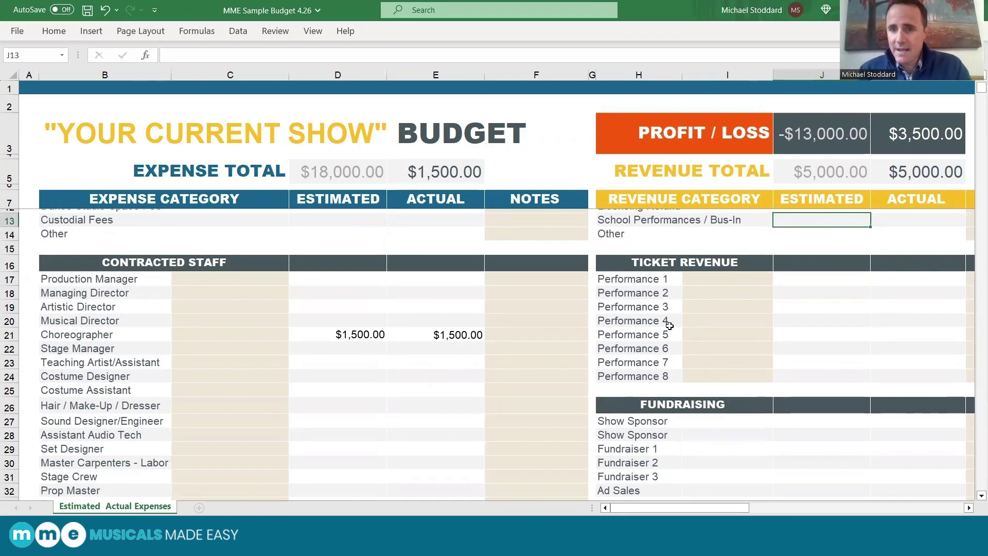
{"action": "left_click", "coordinate": [726, 280]}
{"action": "key", "text": "ctrl+z"}
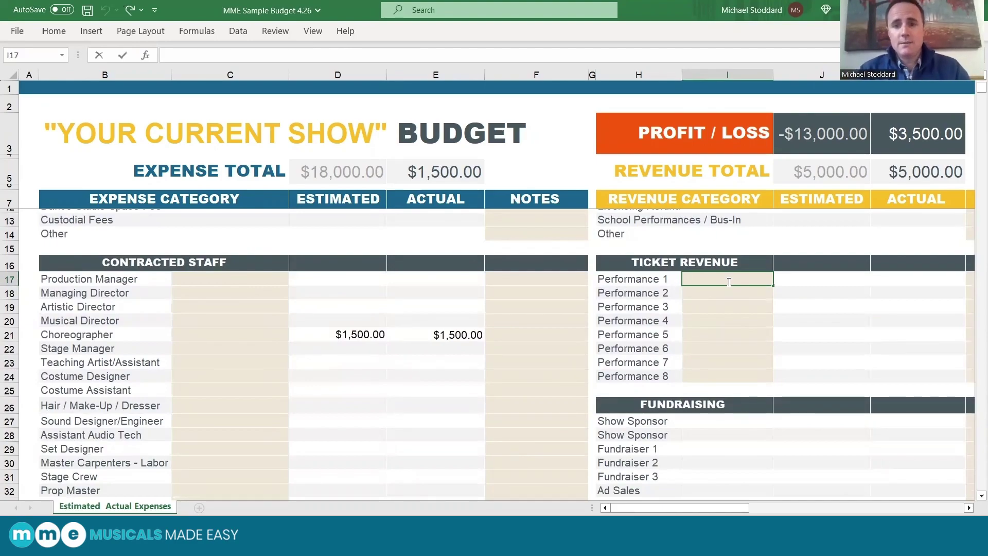
{"action": "type", "text": "Fr"}
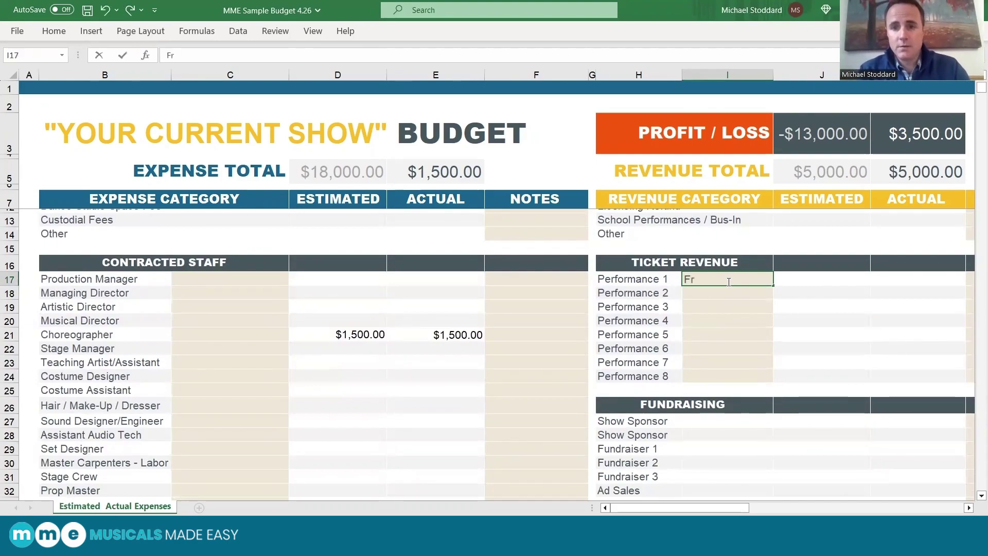
{"action": "type", "text": "iday at 8pm"}
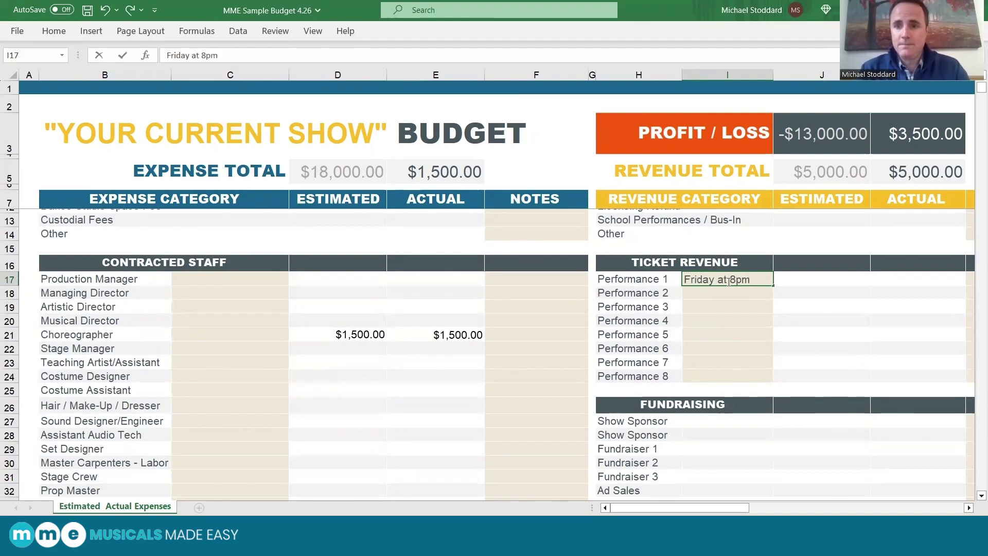
{"action": "key", "text": "Tab"}
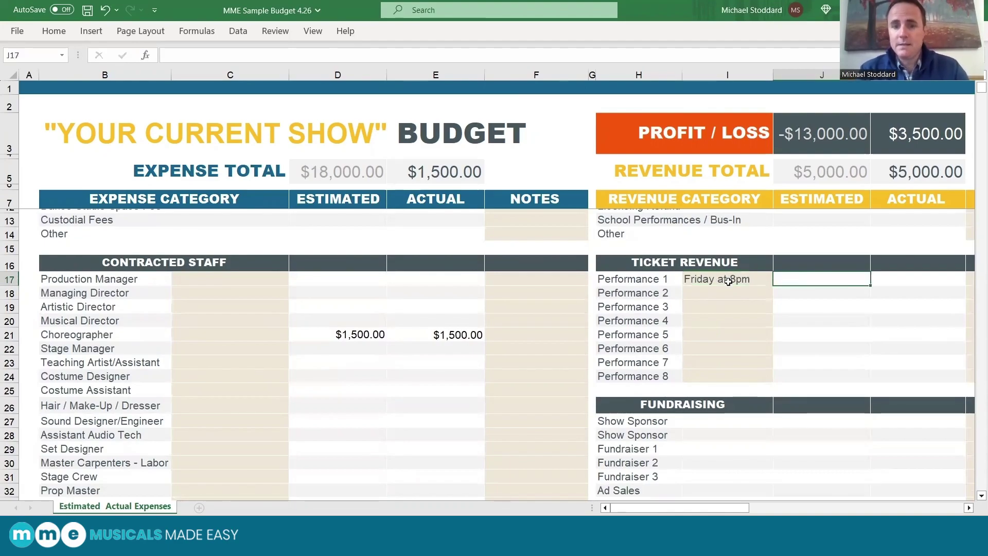
{"action": "type", "text": "2,400"}
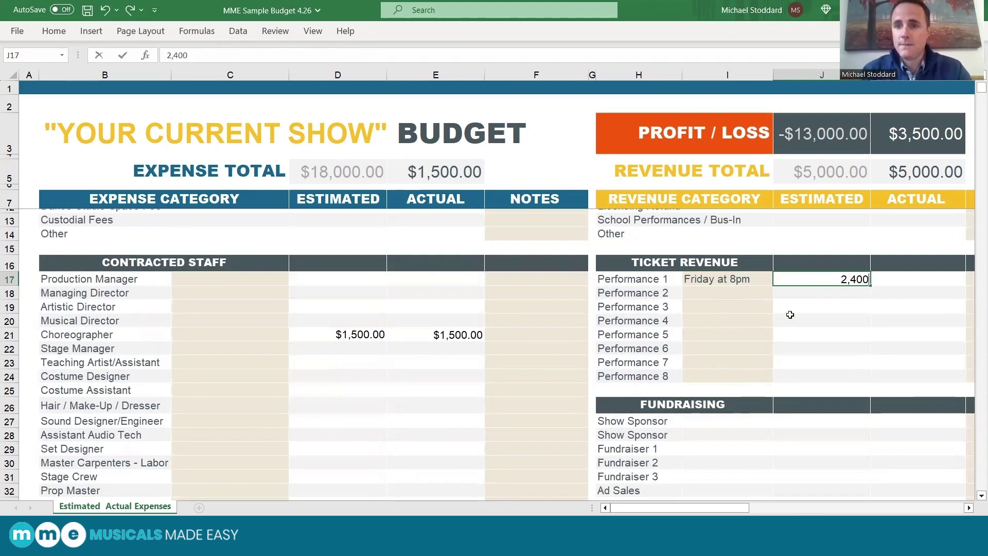
{"action": "left_click", "coordinate": [817, 324]}
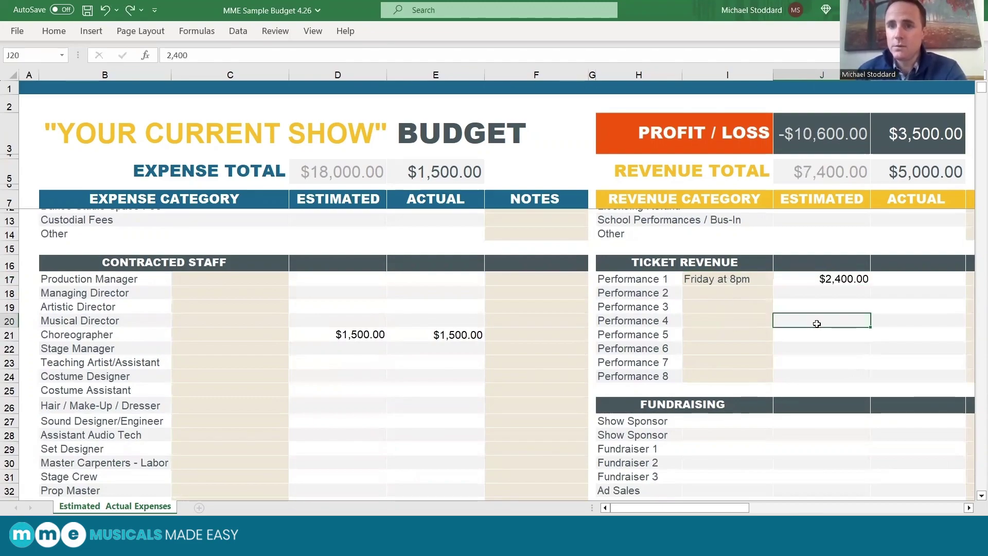
{"action": "right_click", "coordinate": [817, 324]}
{"action": "key", "text": "Escape"}
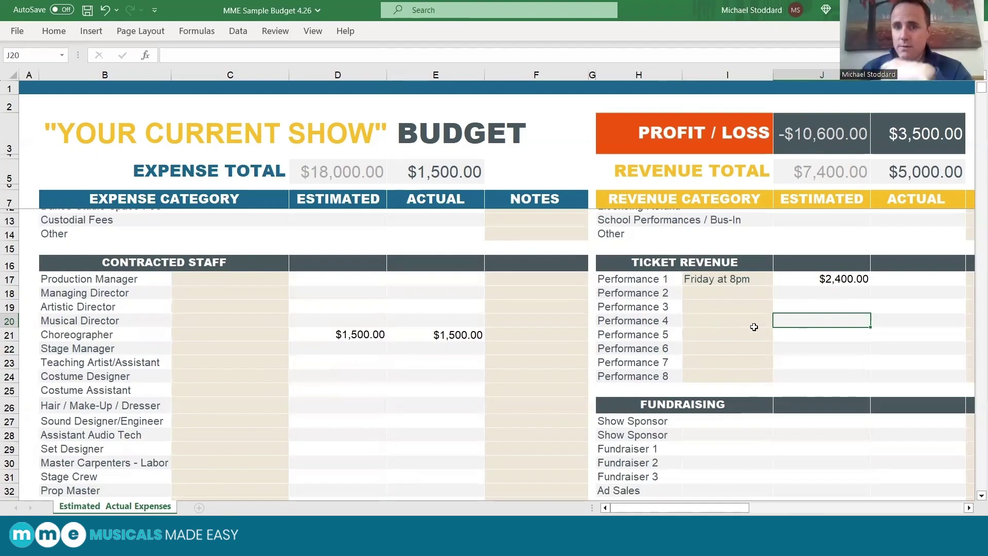
Enter a 1,000 estimate for the first Show Sponsor in J27 under Fundraising.
{"action": "scroll", "coordinate": [739, 349], "scroll_direction": "down", "scroll_amount": 2}
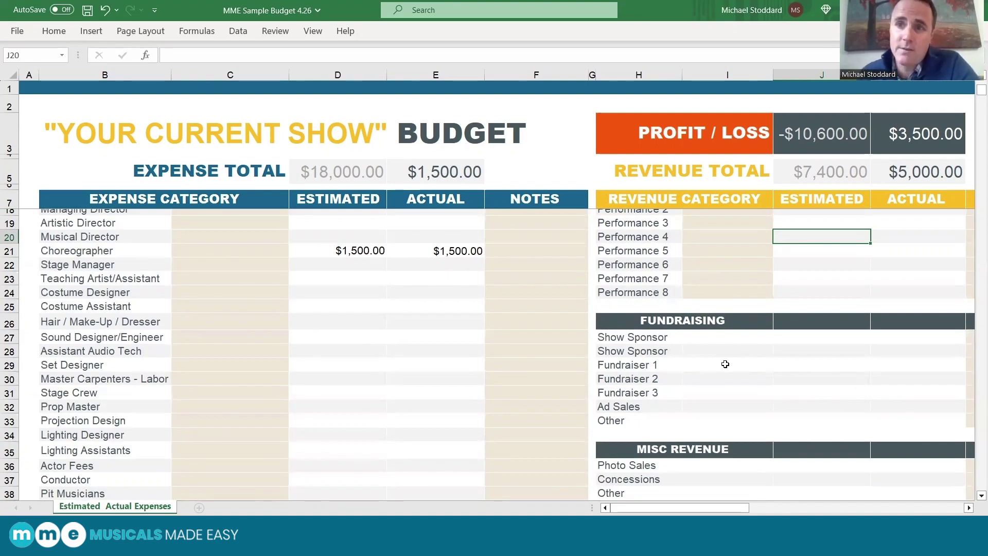
{"action": "left_click", "coordinate": [796, 338]}
{"action": "type", "text": "1,000"}
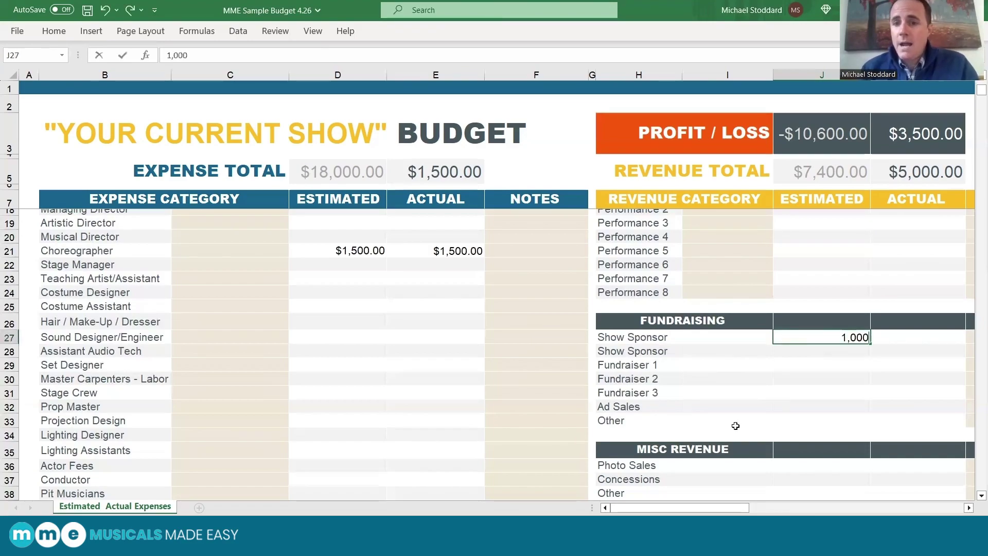
{"action": "left_click", "coordinate": [839, 419]}
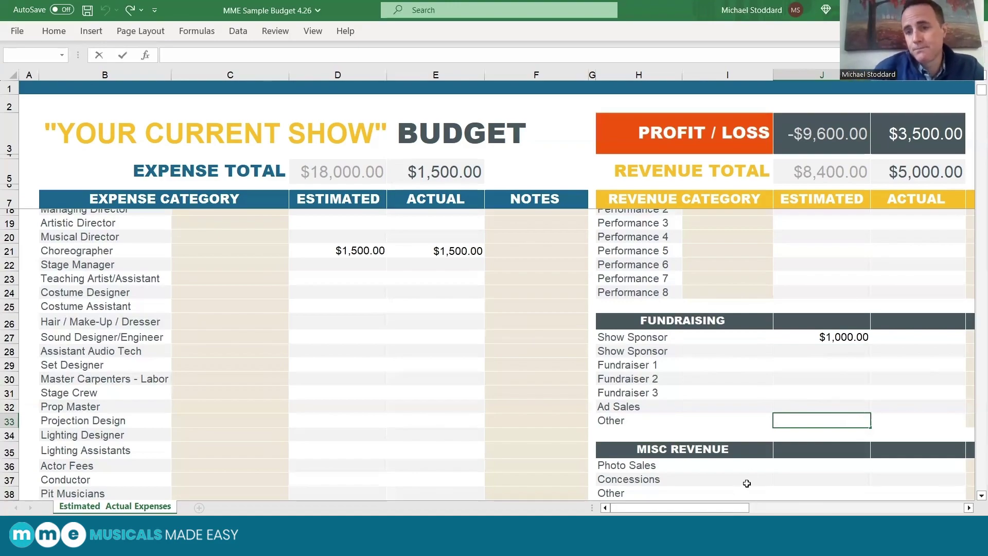
{"action": "scroll", "coordinate": [761, 461], "scroll_direction": "down", "scroll_amount": 3}
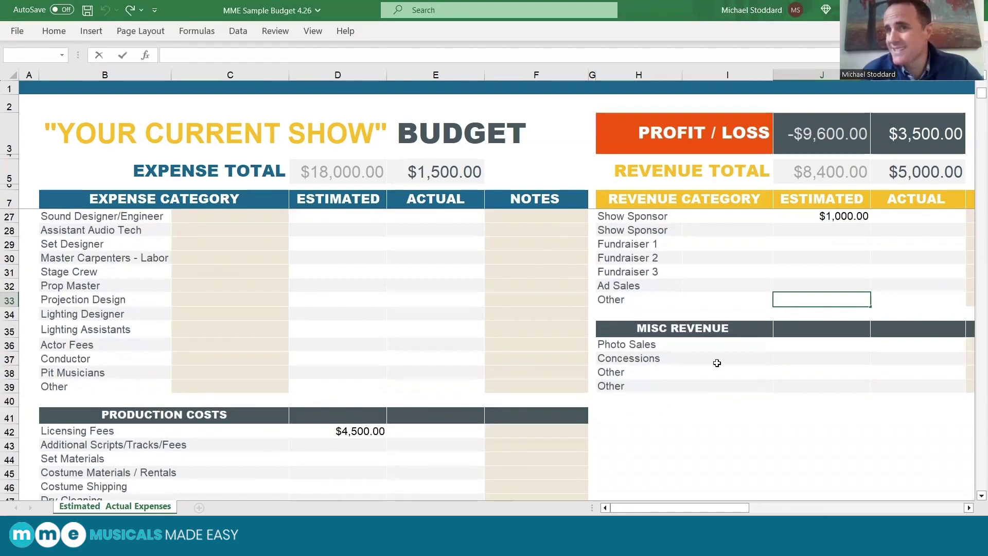
{"action": "double_click", "coordinate": [806, 359]}
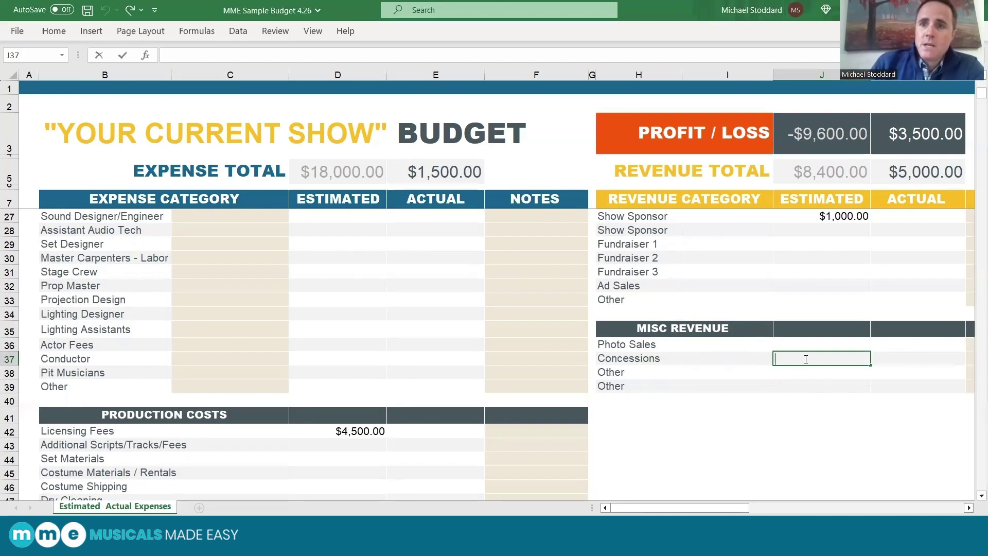
{"action": "scroll", "coordinate": [815, 301], "scroll_direction": "up", "scroll_amount": 5}
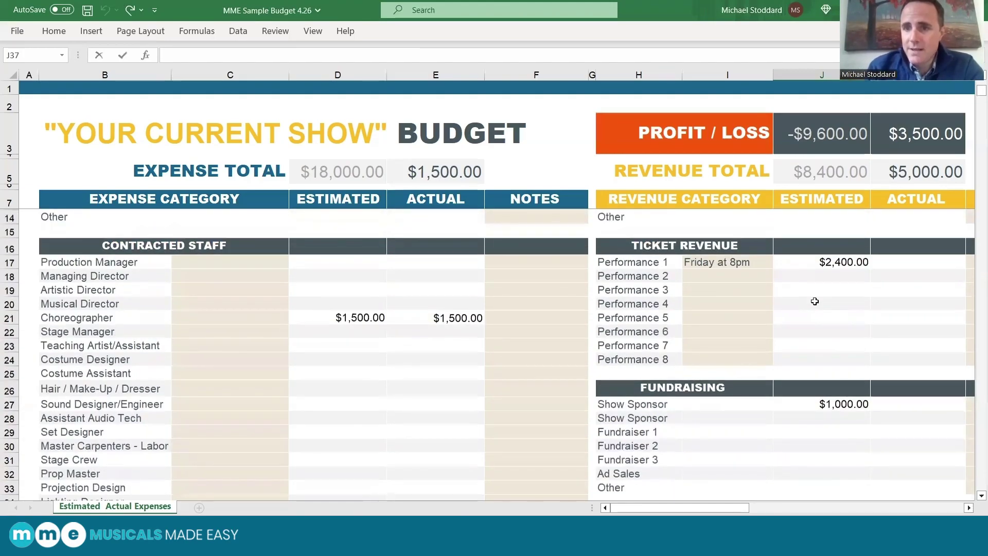
{"action": "scroll", "coordinate": [815, 302], "scroll_direction": "up", "scroll_amount": 2}
{"action": "left_click", "coordinate": [834, 339]}
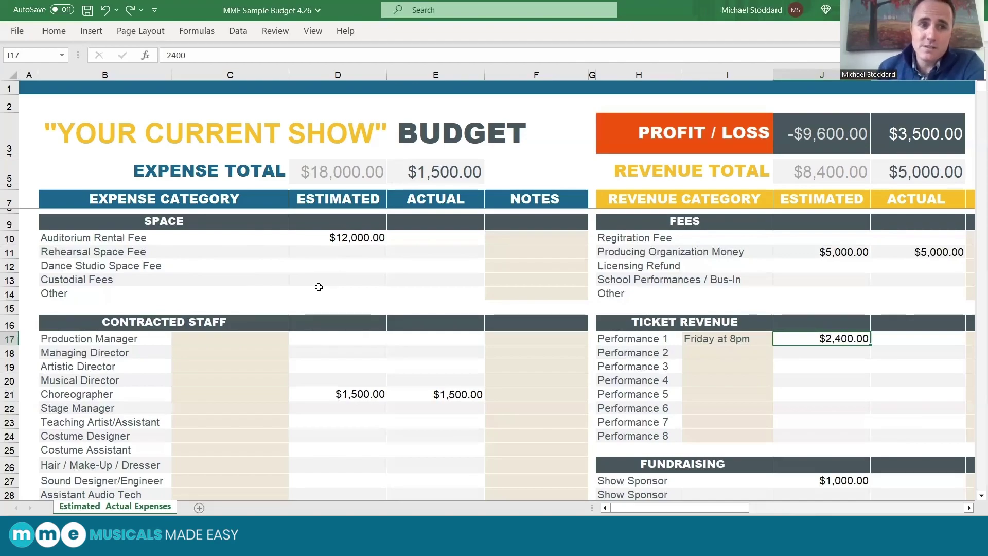
Clear the $12,000 Auditorium Rental Fee estimate from D10.
{"action": "scroll", "coordinate": [339, 256], "scroll_direction": "down", "scroll_amount": 1}
{"action": "scroll", "coordinate": [340, 256], "scroll_direction": "up", "scroll_amount": 1}
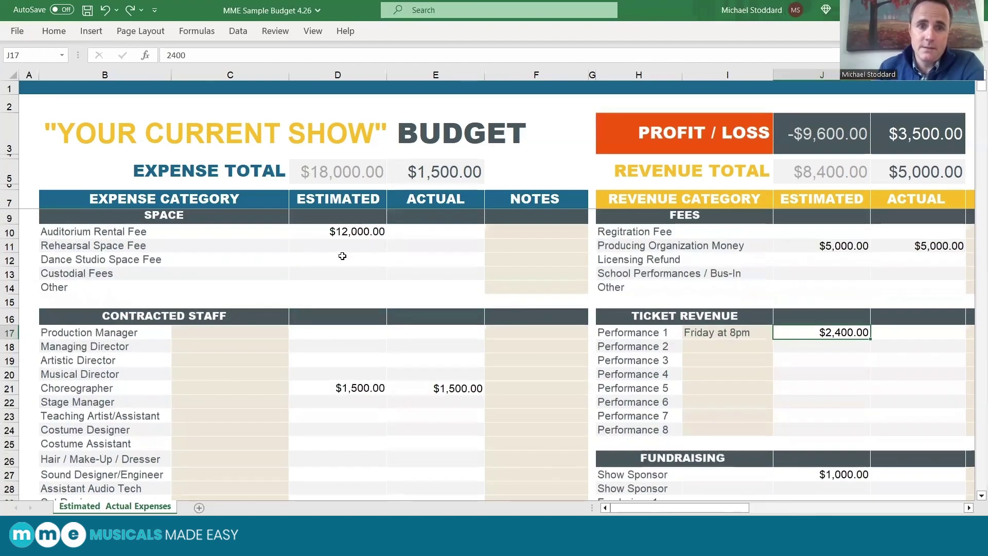
{"action": "left_click", "coordinate": [347, 236]}
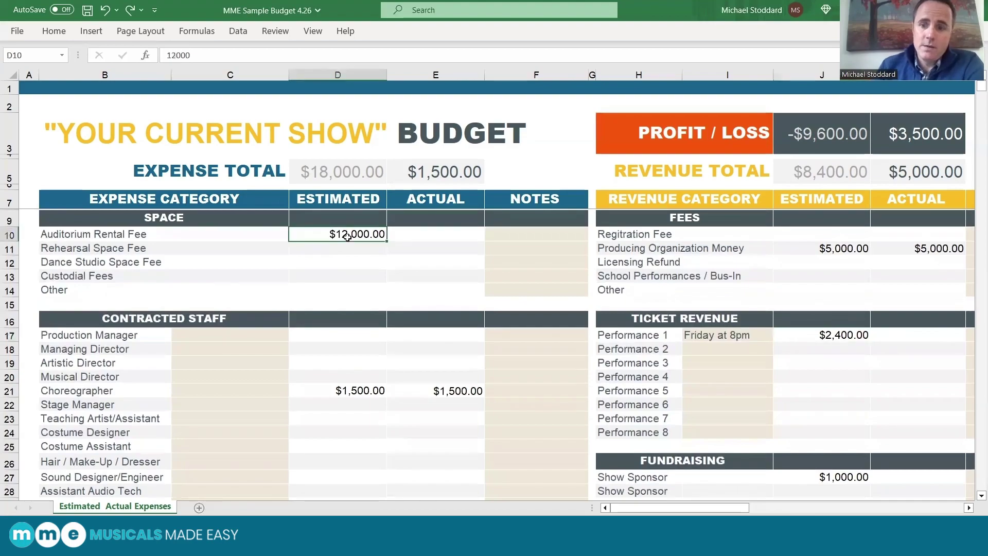
{"action": "key", "text": "Delete"}
Select the Dance Studio Space Fee, Hair / Make-Up / Dresser and Costume Assistant estimate cells.
{"action": "left_click", "coordinate": [342, 264]}
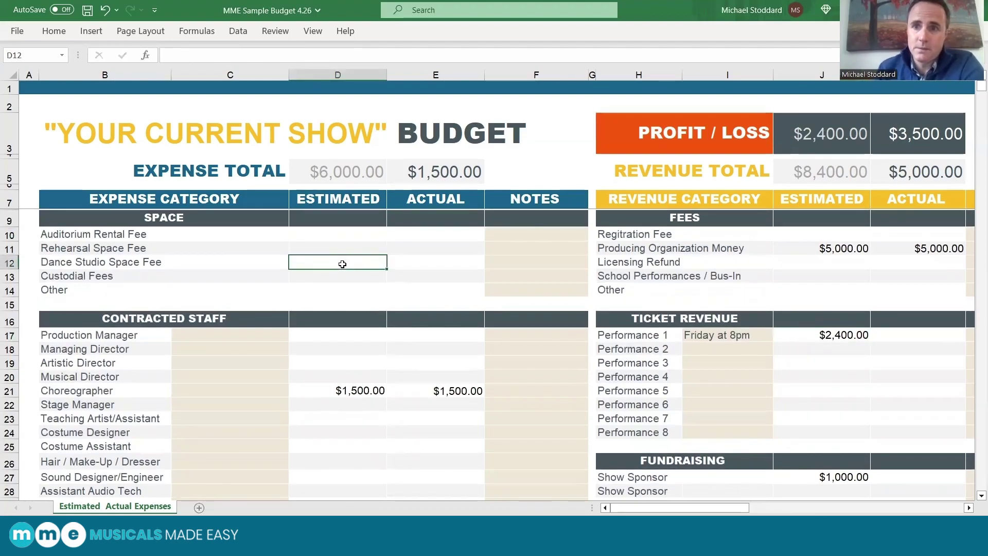
{"action": "scroll", "coordinate": [327, 338], "scroll_direction": "down", "scroll_amount": 1}
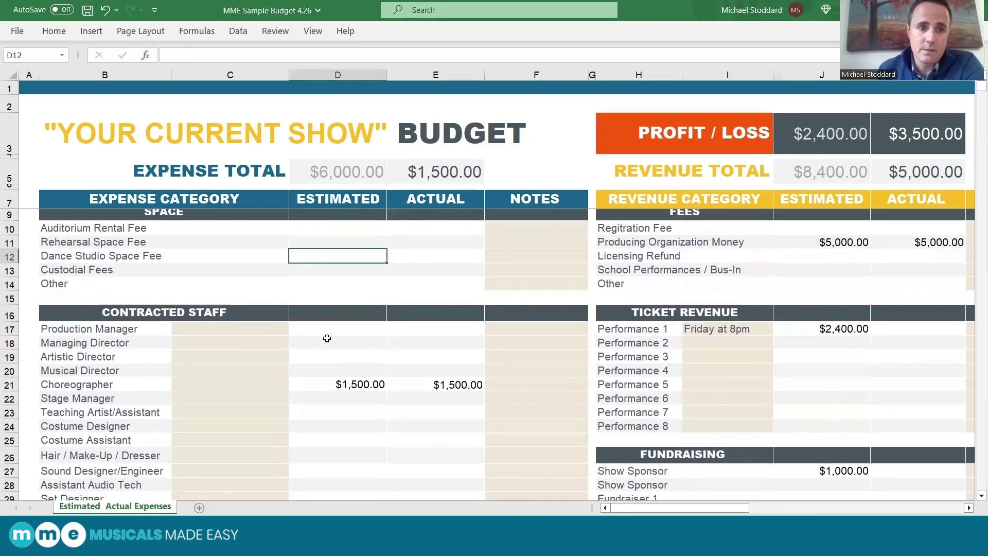
{"action": "scroll", "coordinate": [327, 338], "scroll_direction": "down", "scroll_amount": 3}
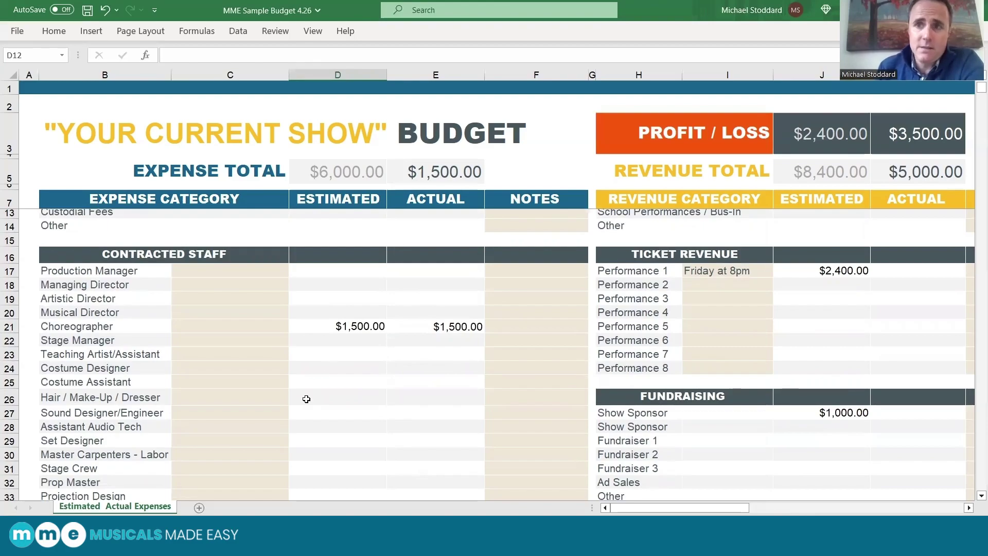
{"action": "left_click", "coordinate": [306, 399]}
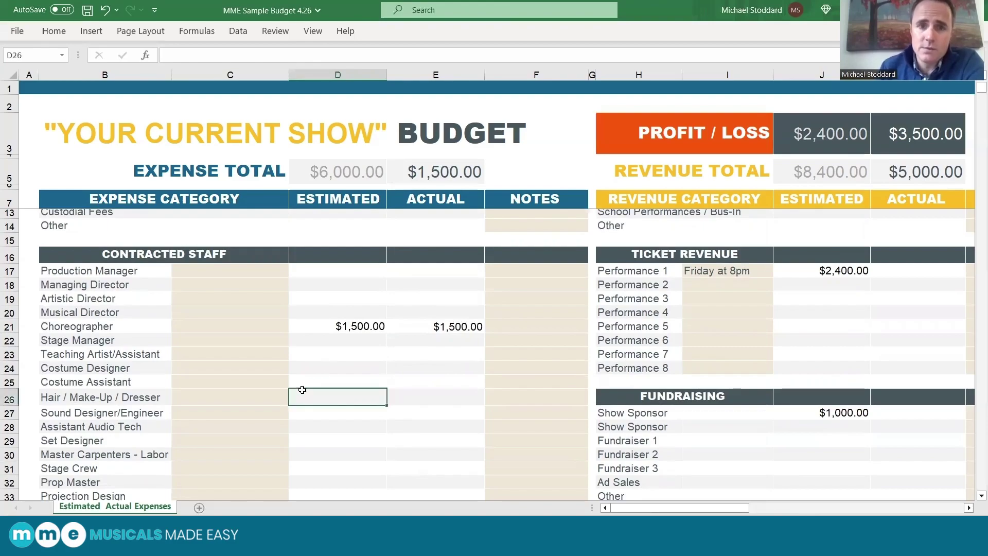
{"action": "left_click", "coordinate": [321, 386]}
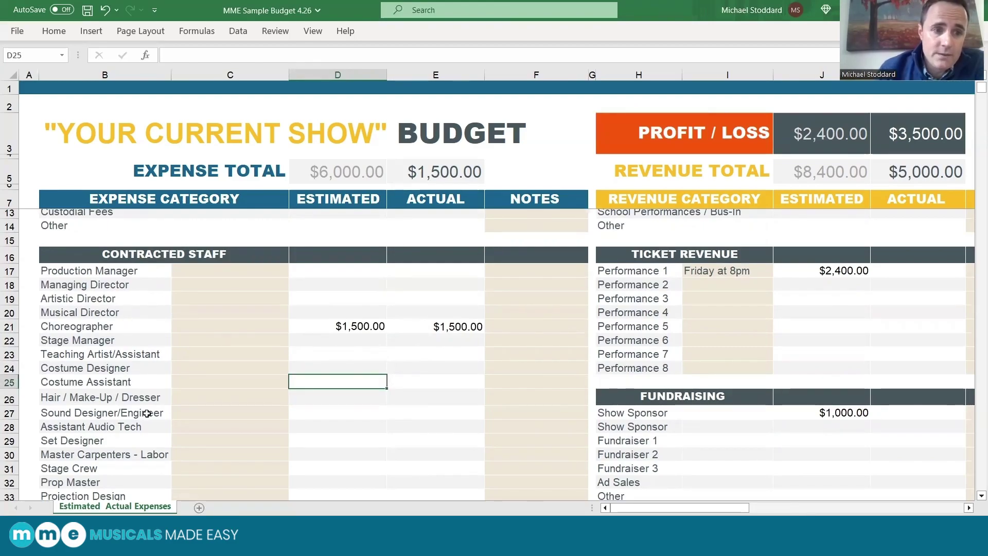
{"action": "scroll", "coordinate": [144, 413], "scroll_direction": "down", "scroll_amount": 1}
{"action": "scroll", "coordinate": [147, 413], "scroll_direction": "down", "scroll_amount": 2}
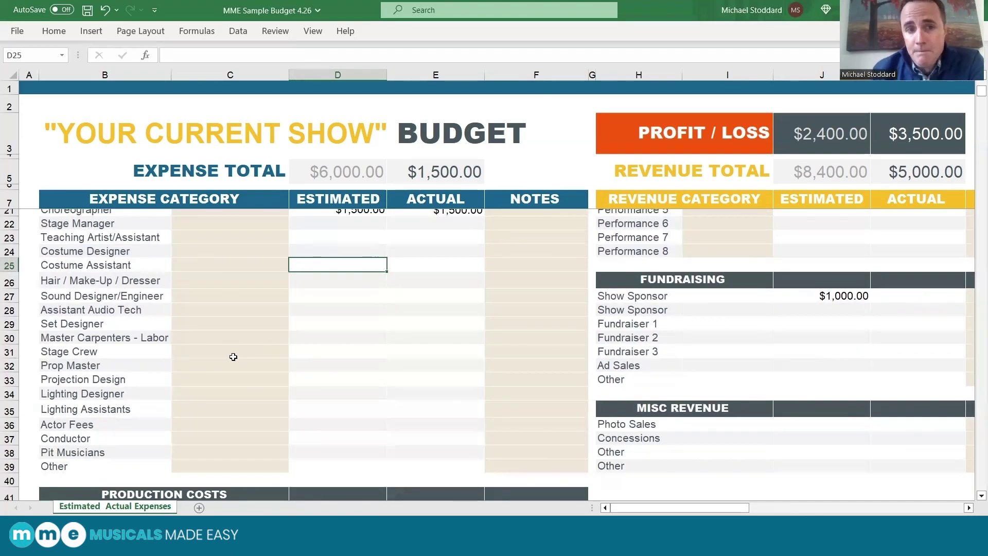
Enter the staff member's full name in C19 beside Artistic Director.
{"action": "scroll", "coordinate": [199, 331], "scroll_direction": "up", "scroll_amount": 3}
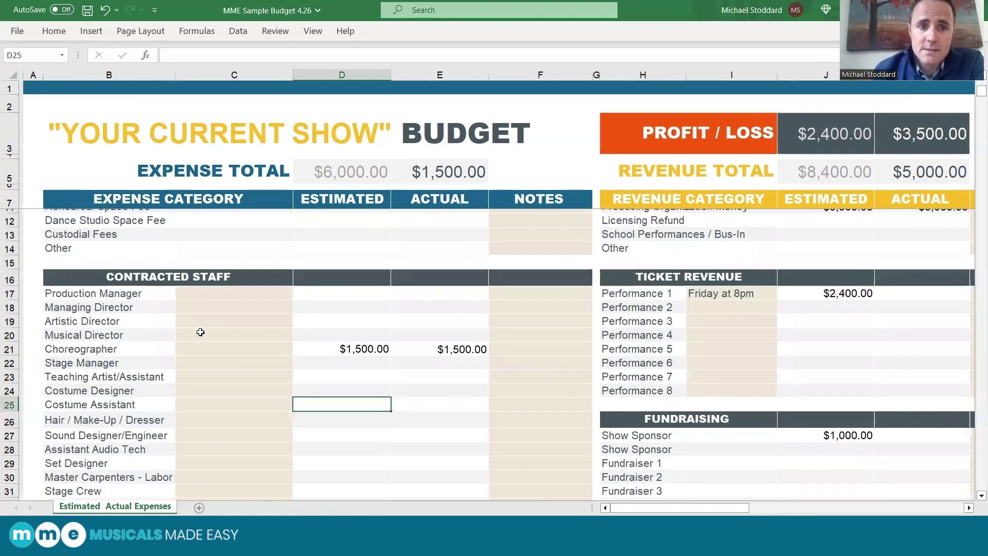
{"action": "double_click", "coordinate": [217, 320]}
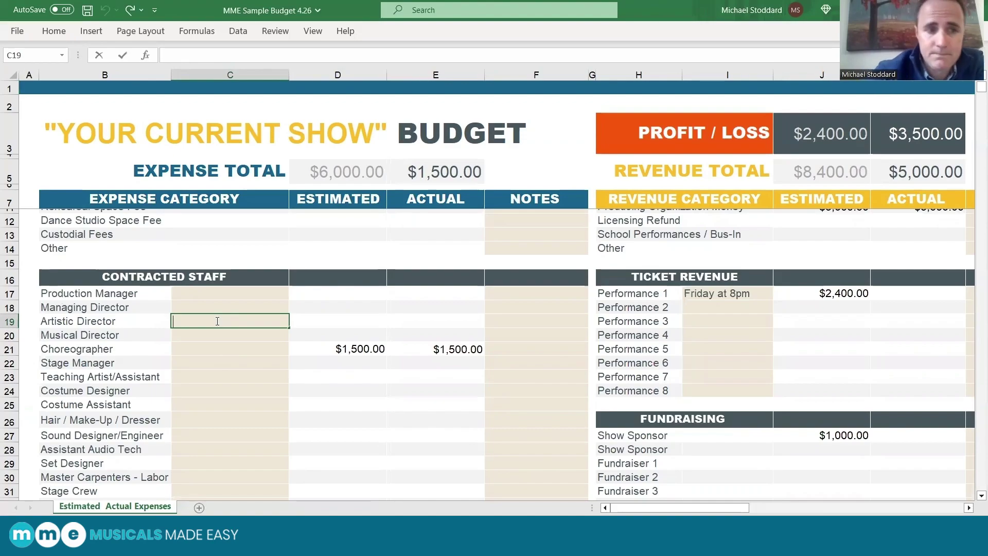
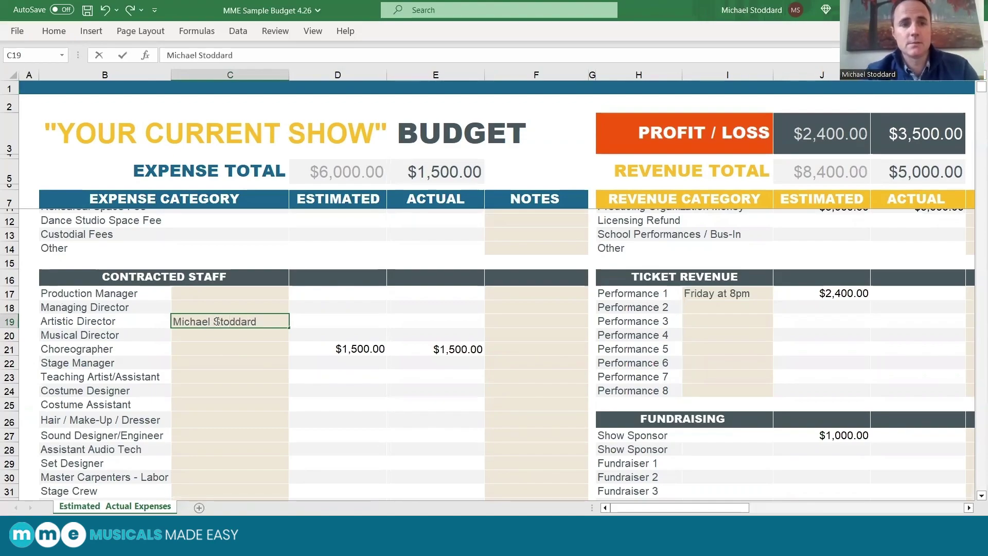
{"action": "left_click", "coordinate": [316, 388]}
{"action": "scroll", "coordinate": [312, 460], "scroll_direction": "down", "scroll_amount": 4}
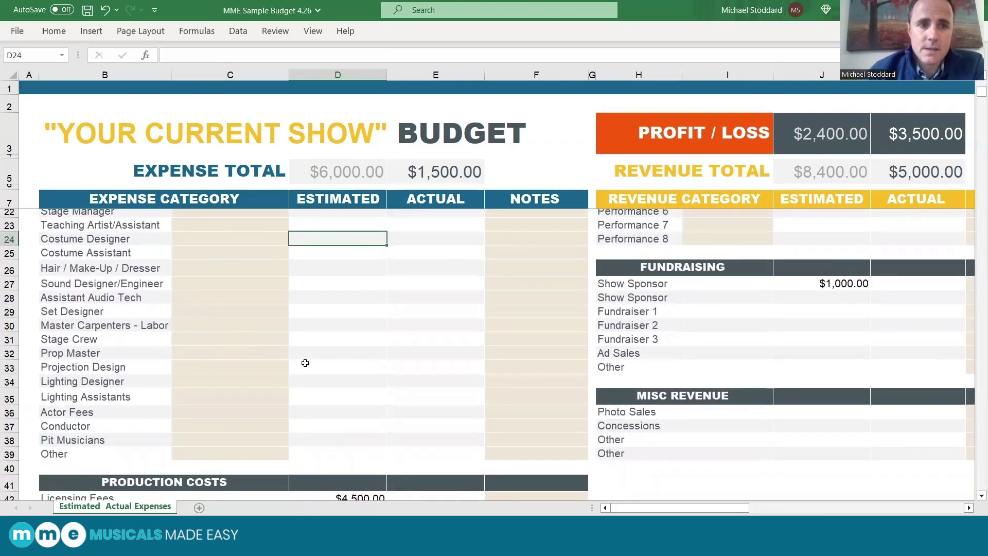
{"action": "scroll", "coordinate": [305, 363], "scroll_direction": "down", "scroll_amount": 2}
{"action": "scroll", "coordinate": [305, 362], "scroll_direction": "down", "scroll_amount": 3}
{"action": "scroll", "coordinate": [315, 362], "scroll_direction": "down", "scroll_amount": 2}
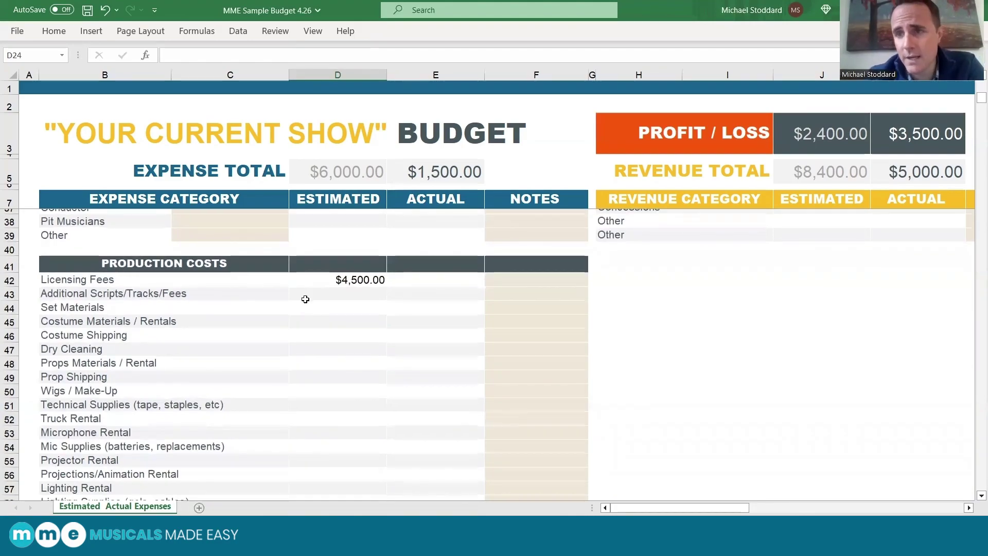
{"action": "scroll", "coordinate": [305, 298], "scroll_direction": "down", "scroll_amount": 1}
{"action": "scroll", "coordinate": [343, 332], "scroll_direction": "down", "scroll_amount": 3}
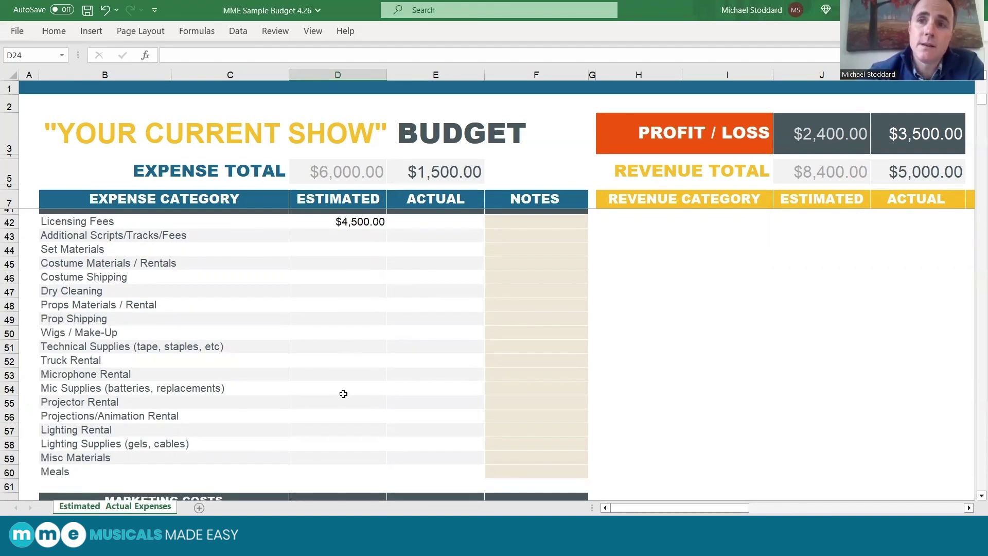
{"action": "left_click", "coordinate": [344, 277]}
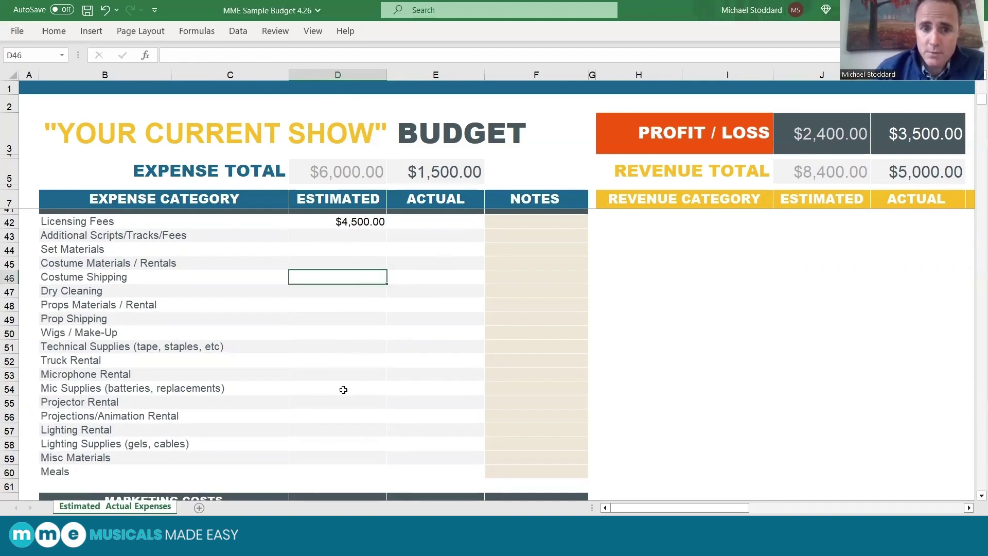
{"action": "scroll", "coordinate": [343, 389], "scroll_direction": "down", "scroll_amount": 5}
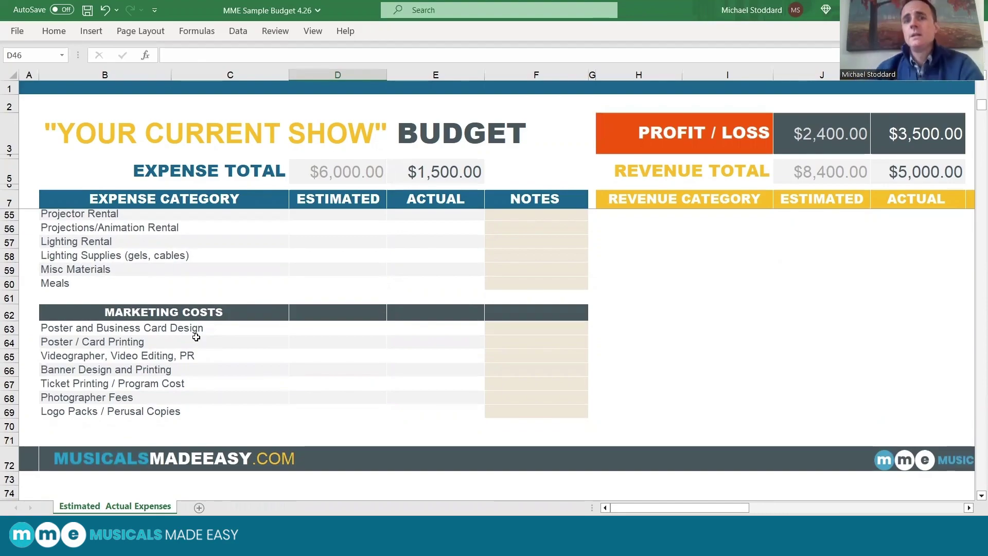
{"action": "scroll", "coordinate": [196, 337], "scroll_direction": "up", "scroll_amount": 15}
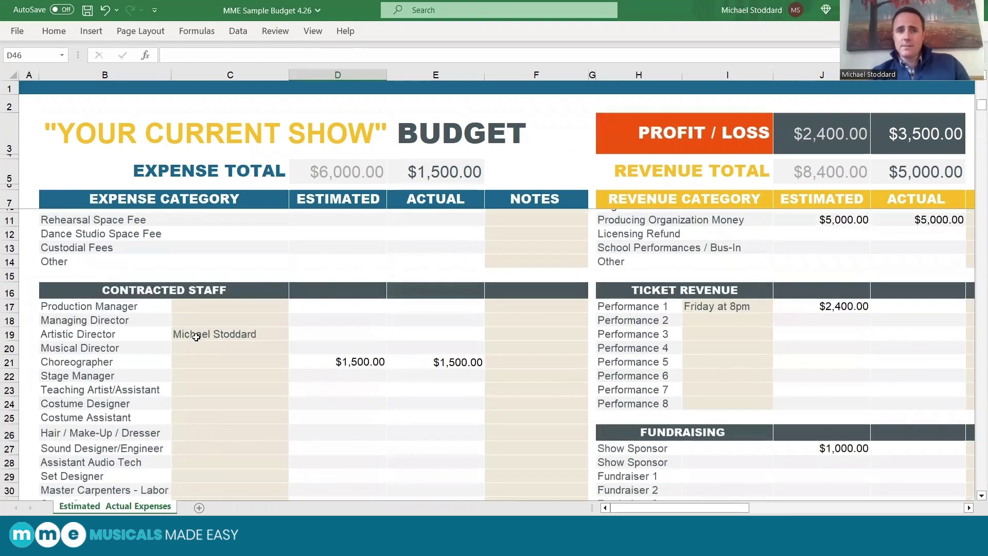